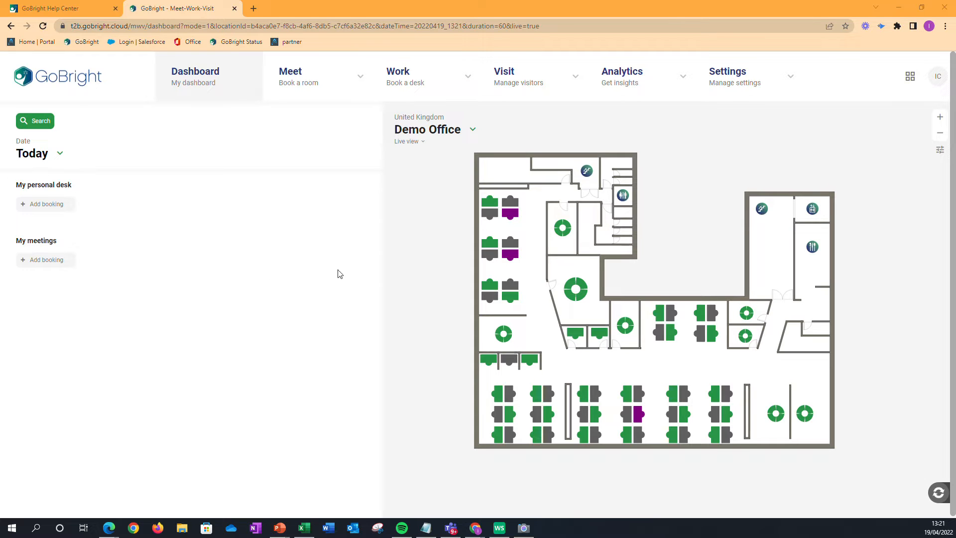
# - Open Test Map for editing from the maps settings
pyautogui.moveTo(749, 93)
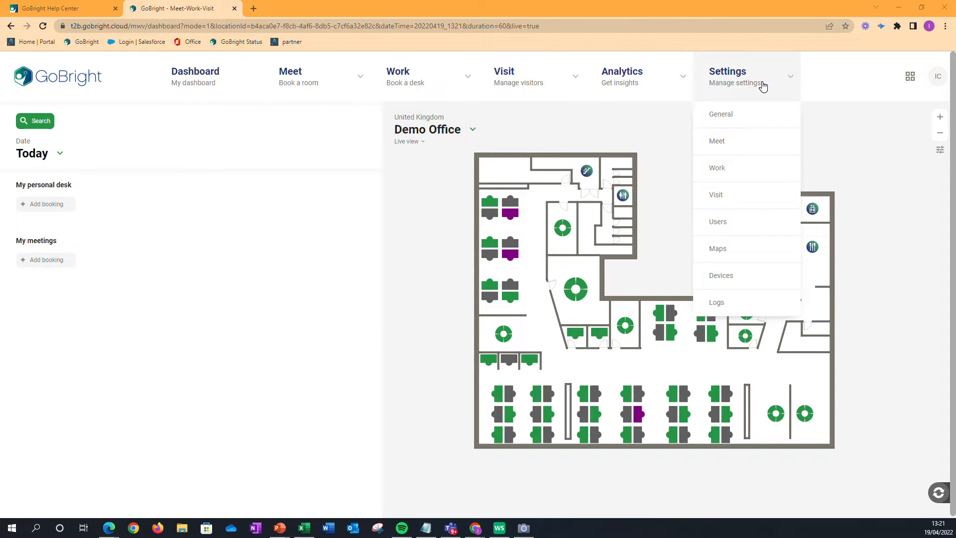
pyautogui.click(725, 254)
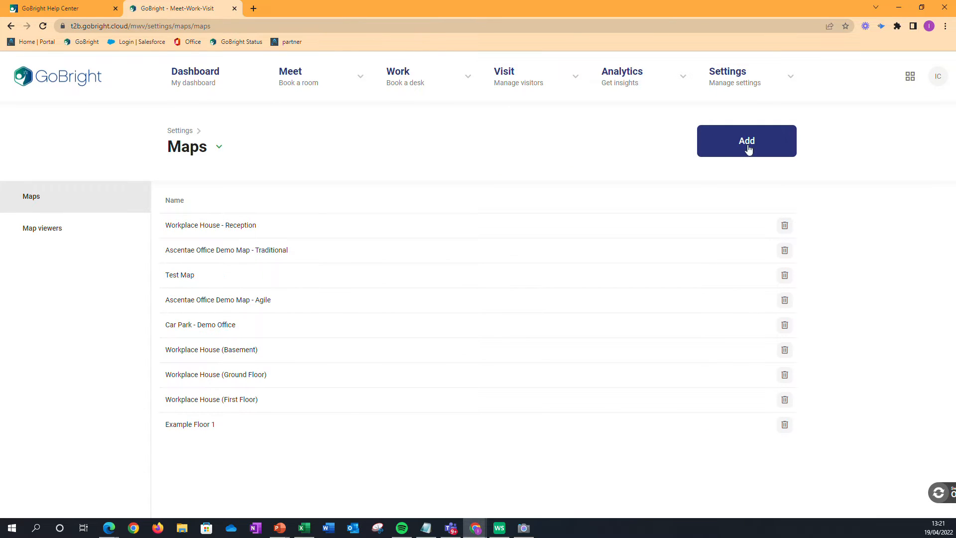
pyautogui.click(180, 282)
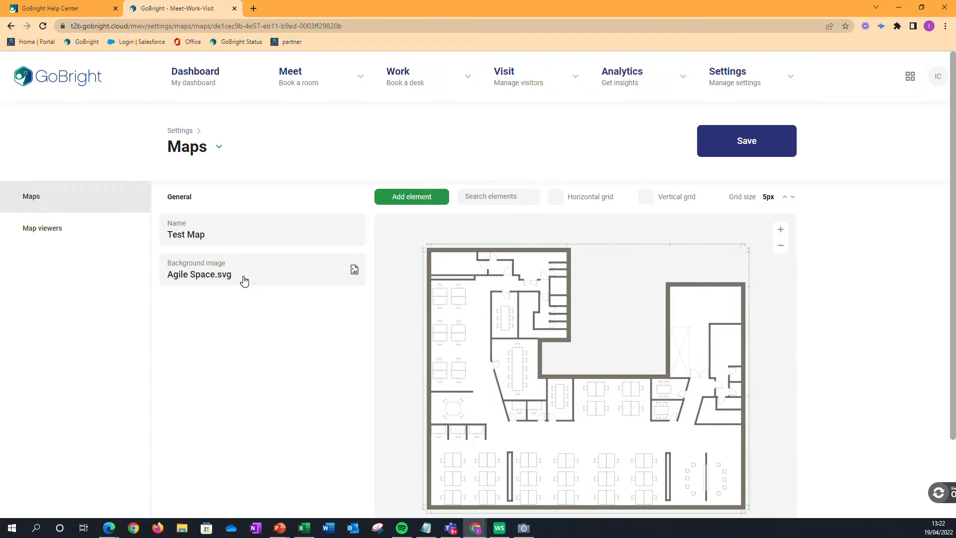
# - Add a table element rotated 90 degrees at scale 0.43 in the large central meeting room and link it to Boardroom
pyautogui.click(406, 198)
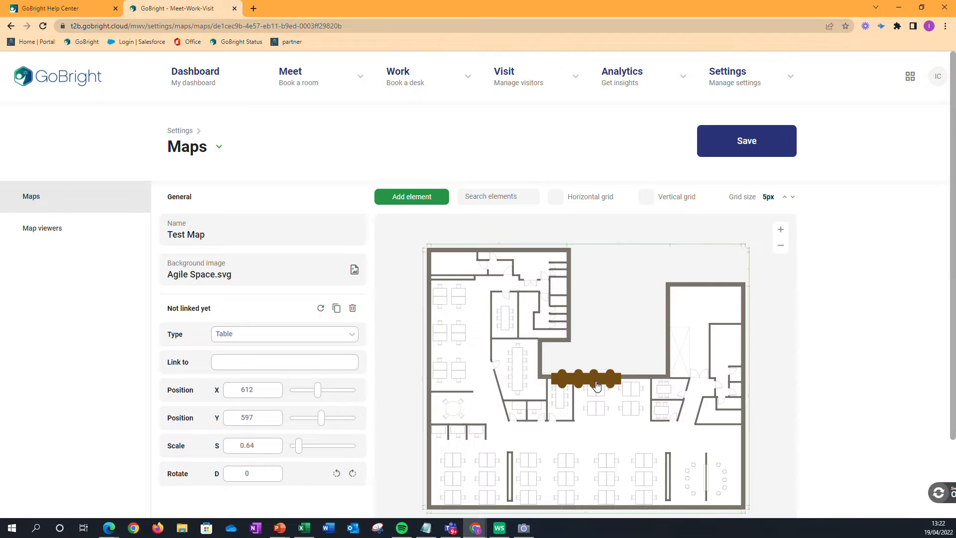
pyautogui.moveTo(577, 379); pyautogui.dragTo(537, 378)
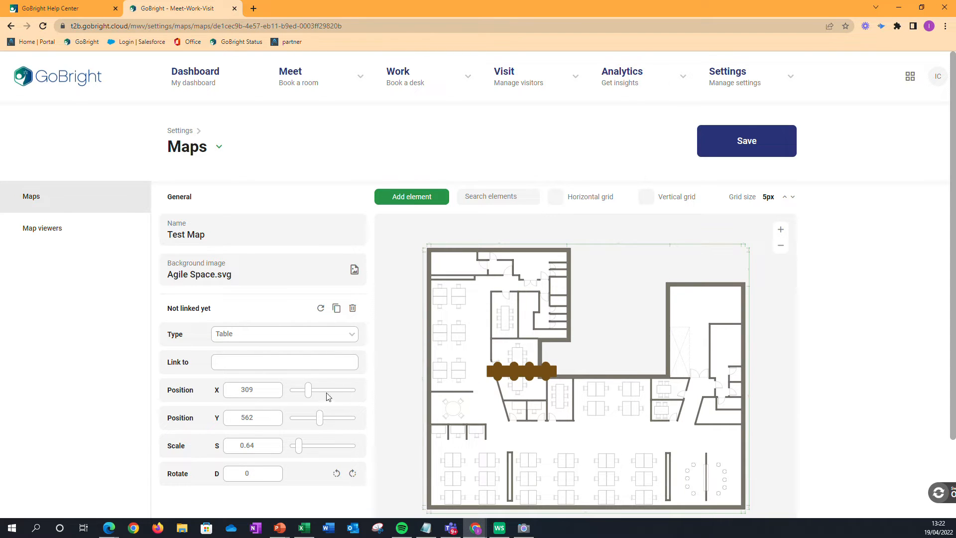
pyautogui.click(353, 475)
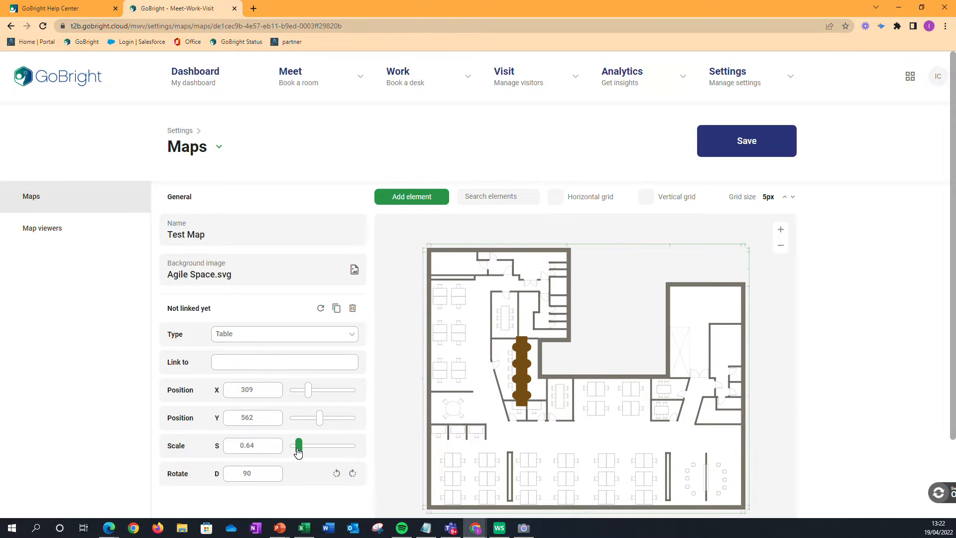
pyautogui.moveTo(298, 452); pyautogui.dragTo(295, 451)
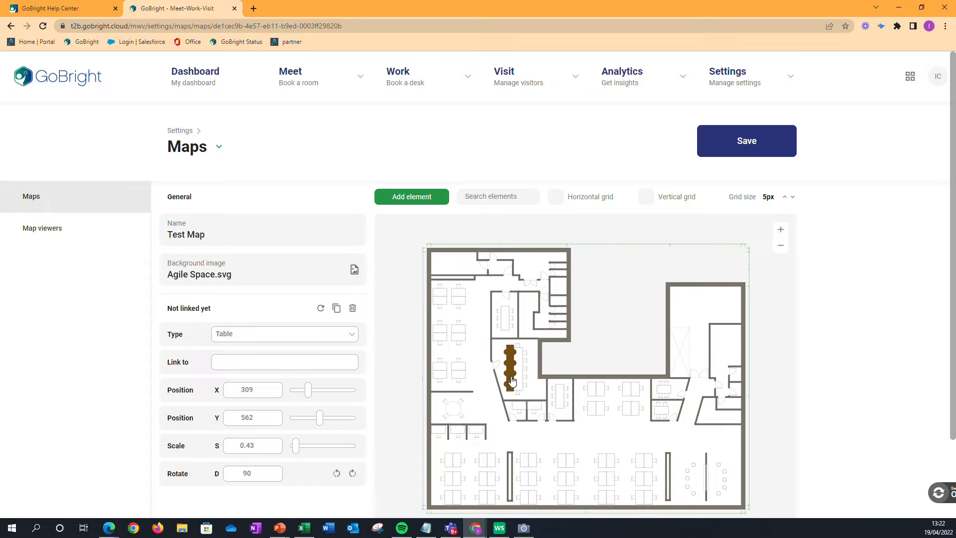
pyautogui.moveTo(512, 379); pyautogui.dragTo(519, 381)
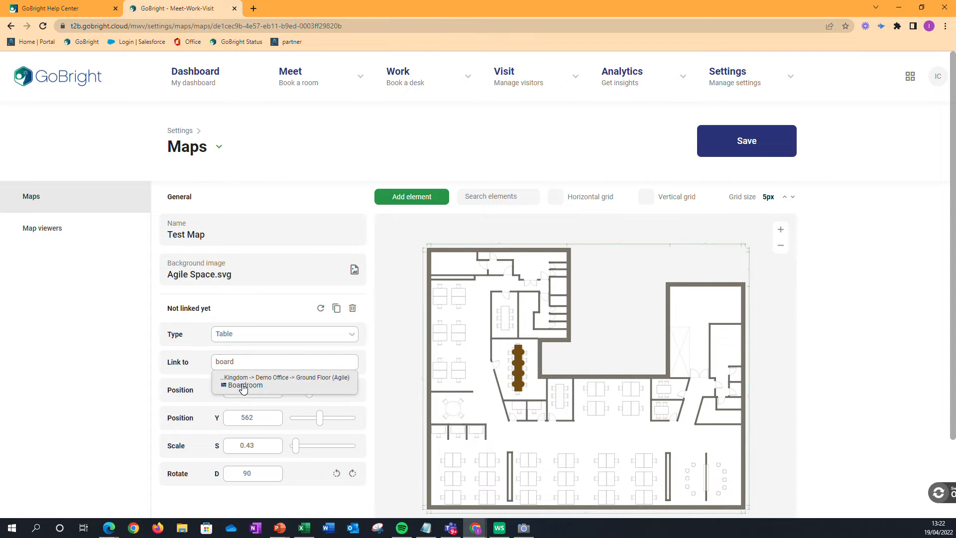
pyautogui.click(227, 386)
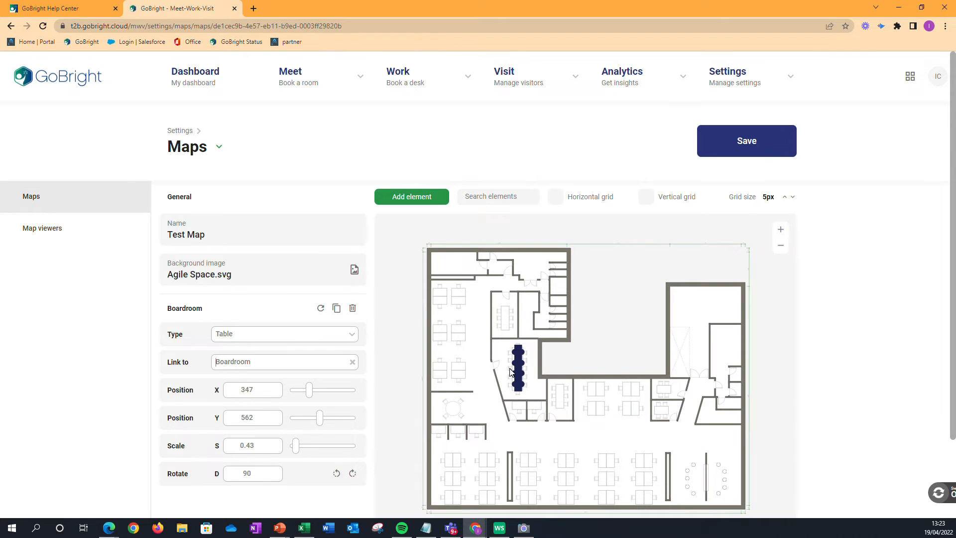
# - Add a desk element rotated 90 degrees at scale 0.47 over the first workstation of the upper-left desk cluster
pyautogui.click(413, 197)
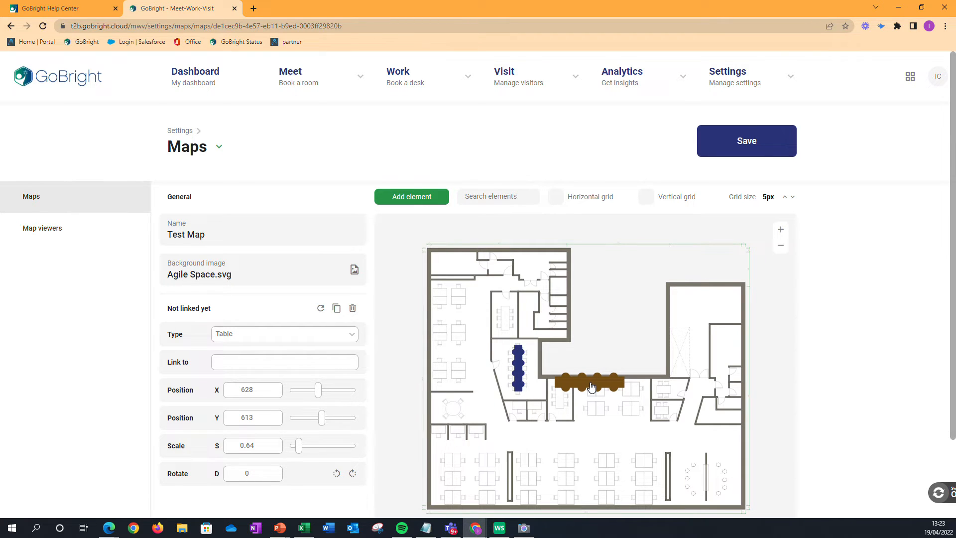
pyautogui.click(355, 336)
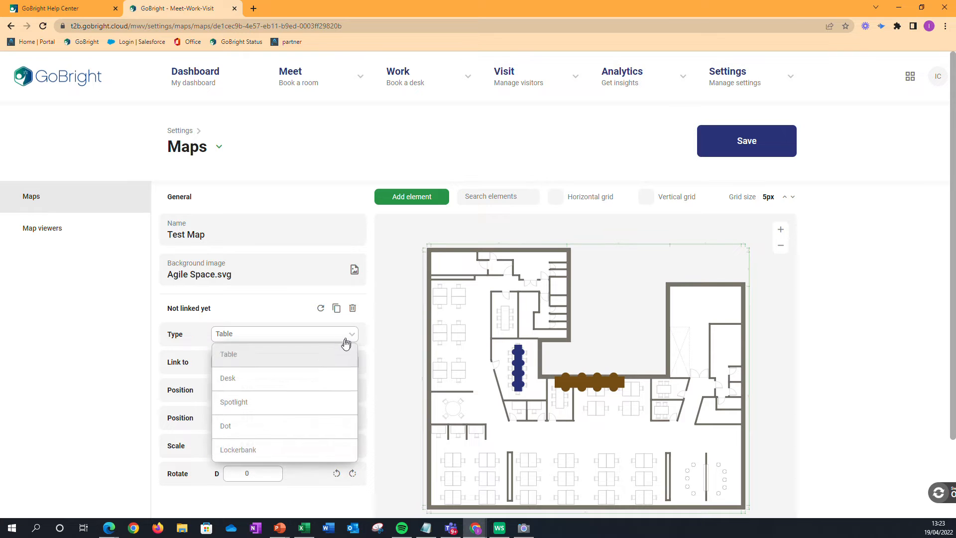
pyautogui.click(252, 381)
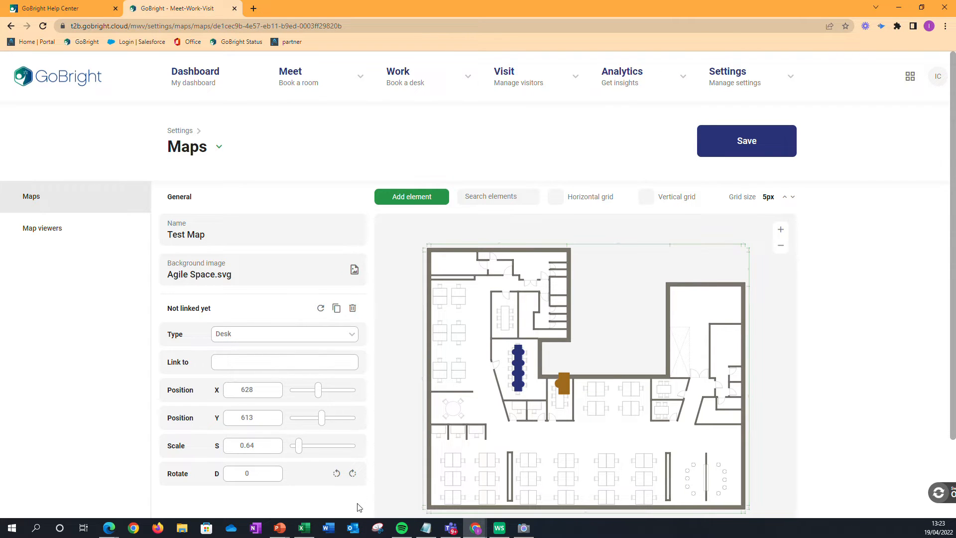
pyautogui.click(353, 474)
pyautogui.moveTo(302, 448); pyautogui.dragTo(297, 447)
pyautogui.moveTo(559, 389); pyautogui.dragTo(441, 297)
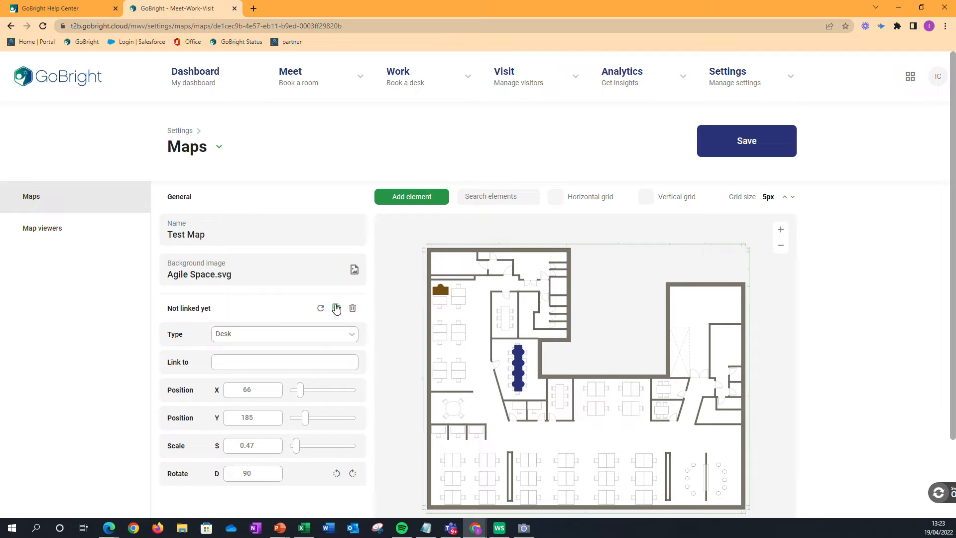
# - Duplicate the desk three times and arrange the copies over the upper-left cluster, rotating the lower two to 270 degrees
pyautogui.click(337, 309)
pyautogui.click(337, 309)
pyautogui.click(336, 308)
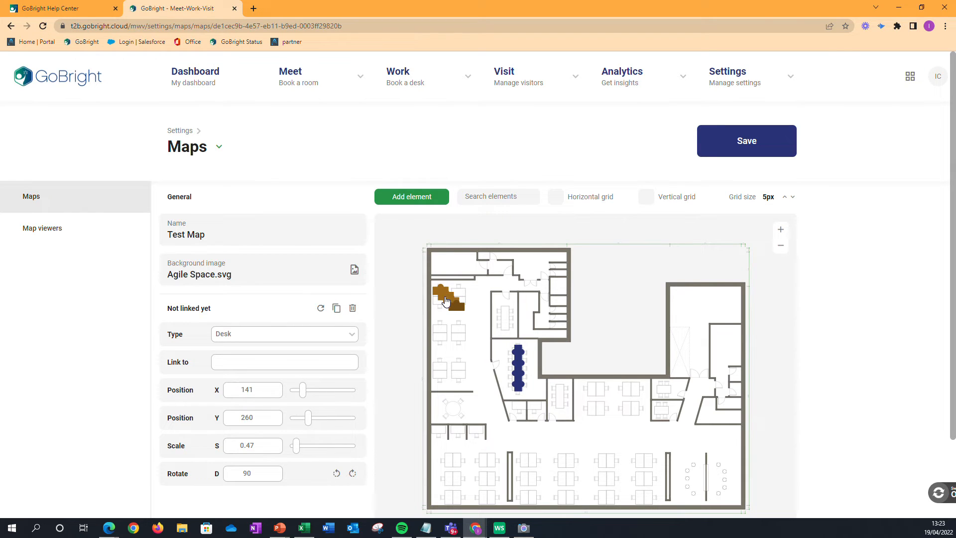
pyautogui.moveTo(449, 302)
pyautogui.mouseDown()
pyautogui.moveTo(456, 286)
pyautogui.moveTo(445, 307)
pyautogui.mouseUp()
pyautogui.click(352, 474)
pyautogui.click(352, 474)
pyautogui.click(457, 306)
pyautogui.click(352, 474)
pyautogui.click(352, 474)
pyautogui.moveTo(459, 303); pyautogui.dragTo(460, 302)
pyautogui.moveTo(460, 303); pyautogui.dragTo(461, 303)
# - Link the cluster's upper-left desk to Desk 01 (Demo Office) and the upper-right desk to Desk 02 (Demo Office)
pyautogui.click(440, 295)
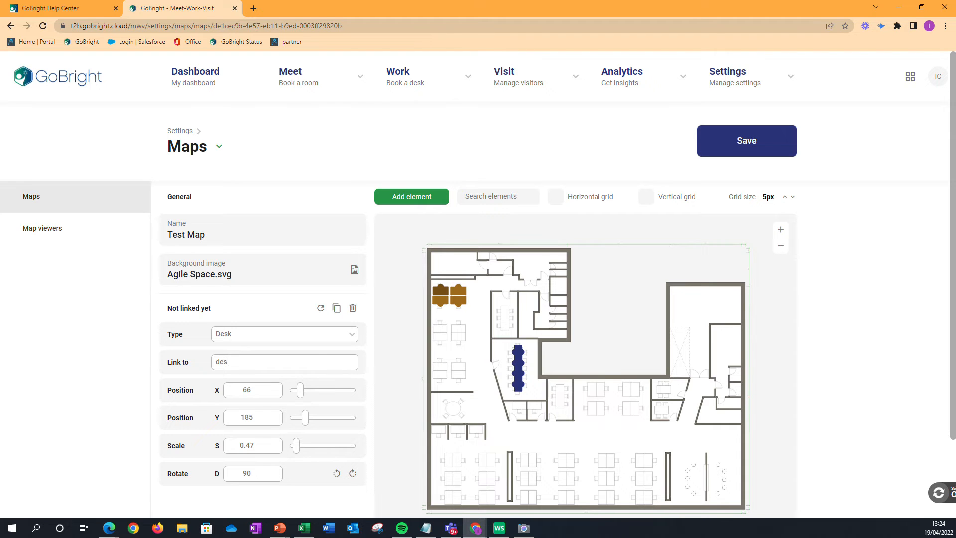
pyautogui.click(235, 363)
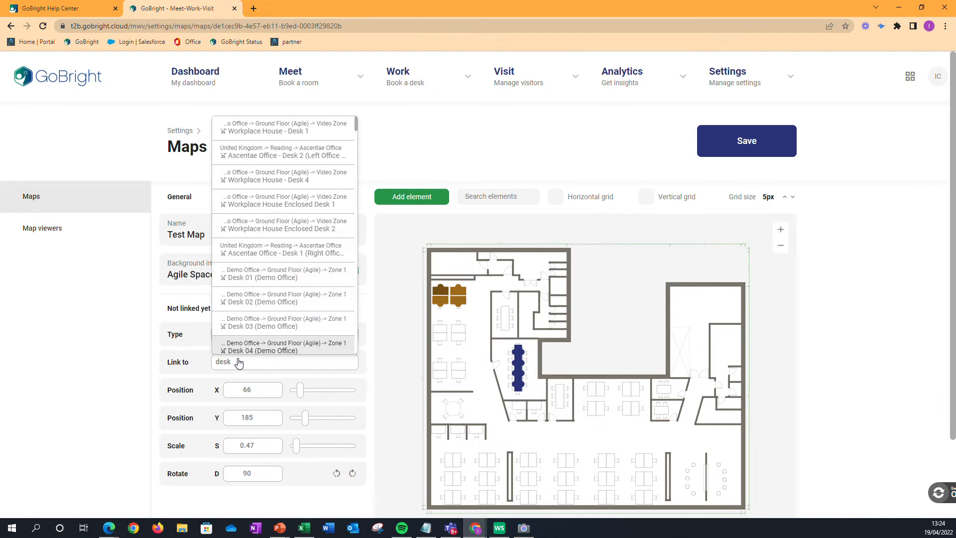
pyautogui.click(247, 276)
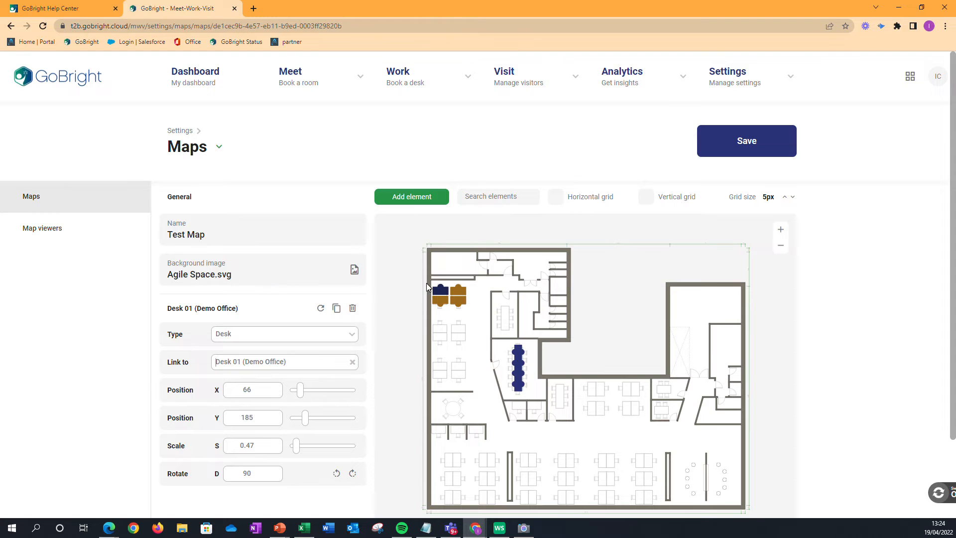
pyautogui.click(459, 297)
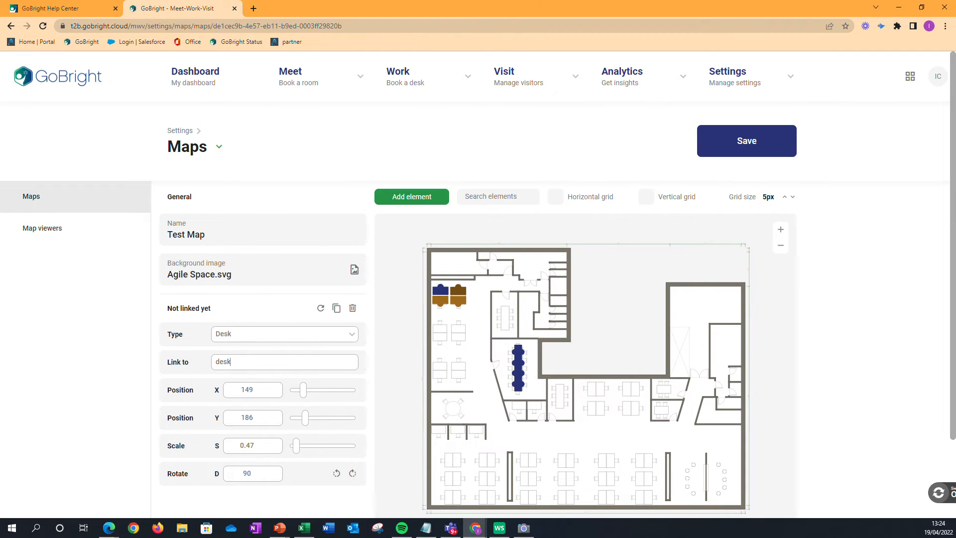
pyautogui.click(244, 362)
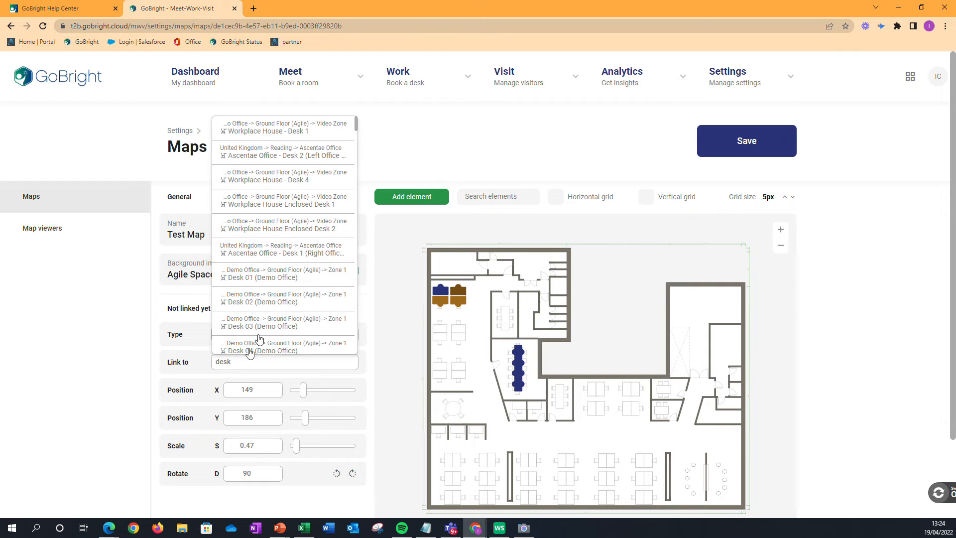
pyautogui.click(270, 305)
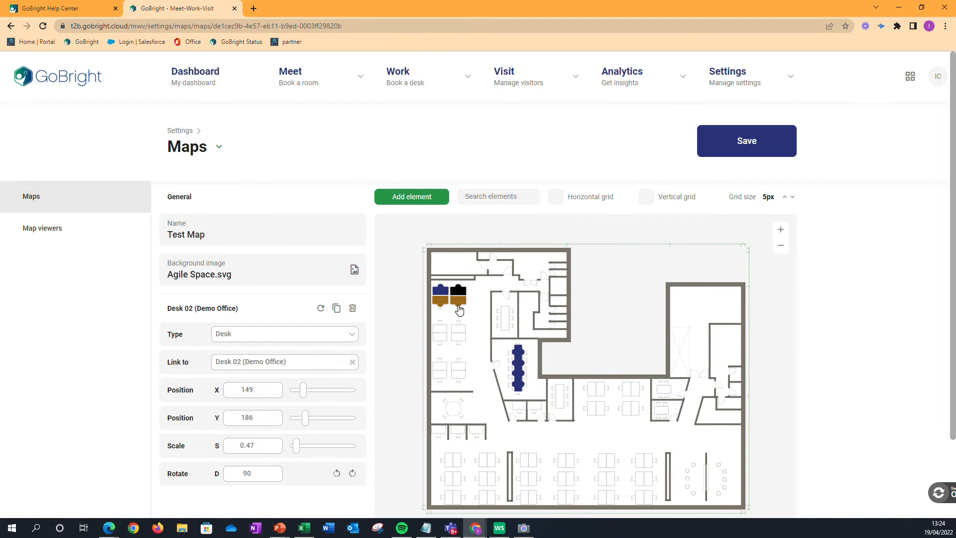
# - Rotate the cluster's lower-right desk to 45 degrees and reposition it at about X 165, Y 266
pyautogui.moveTo(459, 310); pyautogui.dragTo(478, 315)
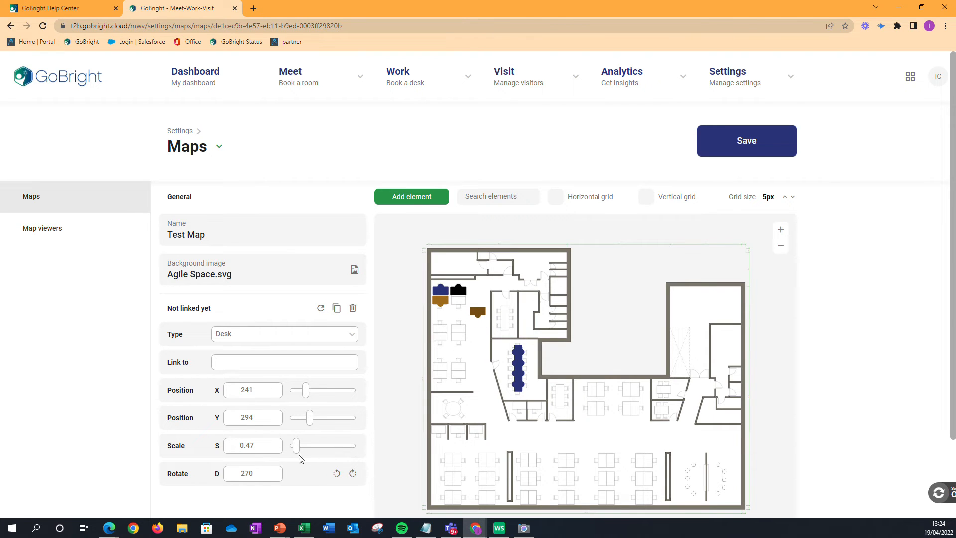
pyautogui.doubleClick(252, 473)
pyautogui.write('45')
pyautogui.press('Return')
pyautogui.moveTo(479, 315); pyautogui.dragTo(479, 304)
pyautogui.moveTo(482, 302); pyautogui.dragTo(464, 310)
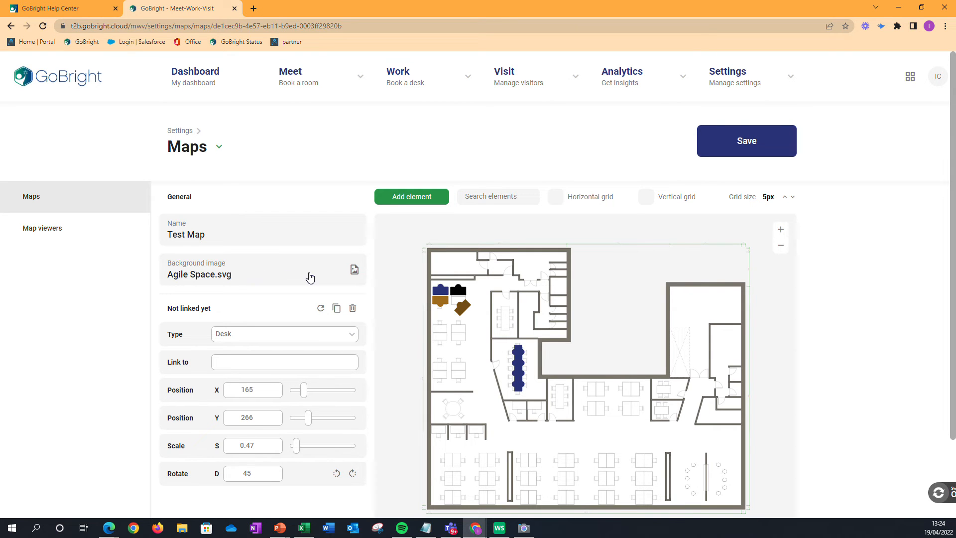
# - Change the map's background image to Agile Space (no furniture).svg and save the map
pyautogui.click(354, 270)
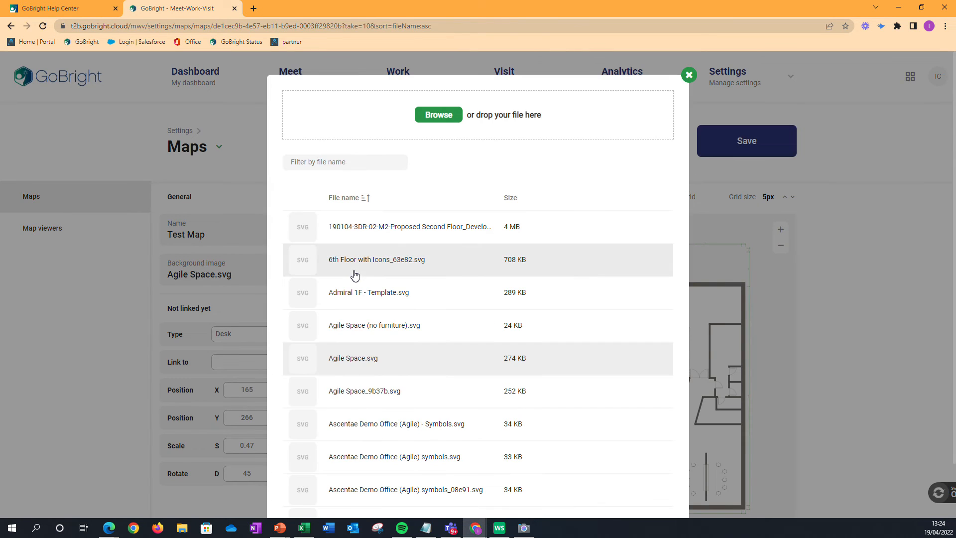
pyautogui.click(357, 329)
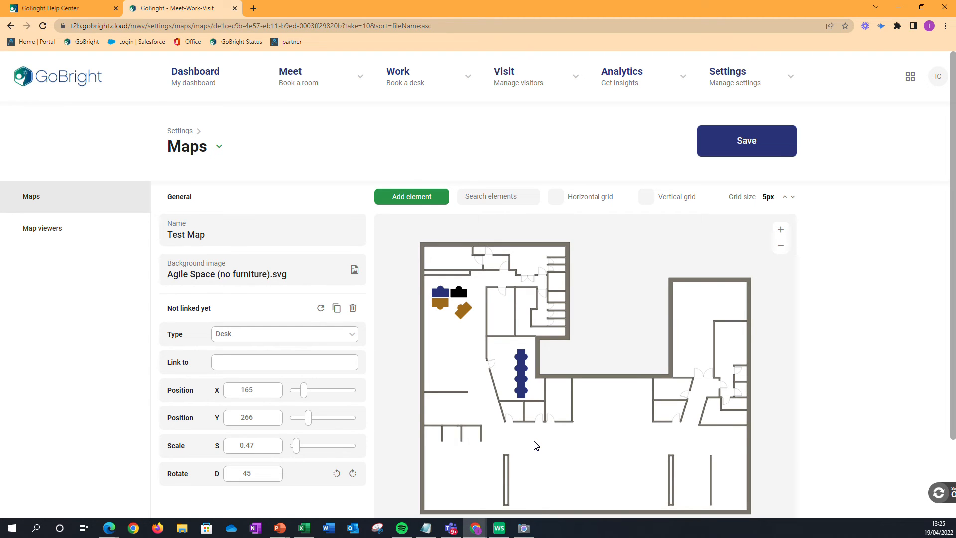
pyautogui.click(745, 146)
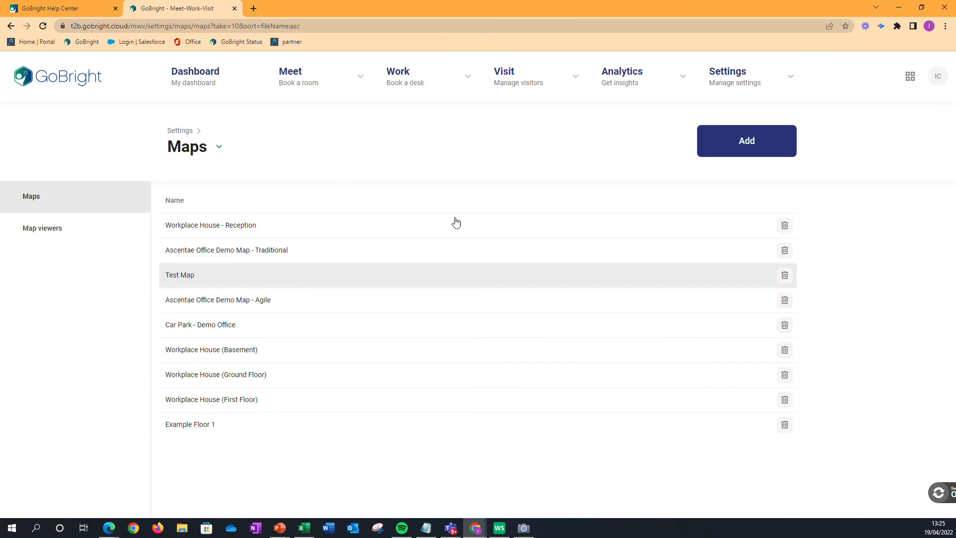
# - Open the Demo Office location in the general settings to check which map is assigned to it
pyautogui.click(756, 85)
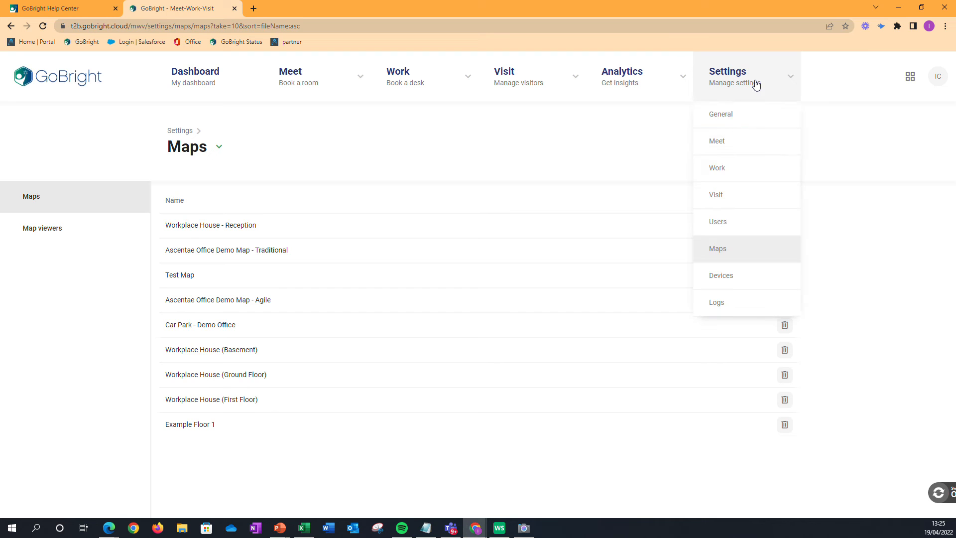
pyautogui.click(724, 124)
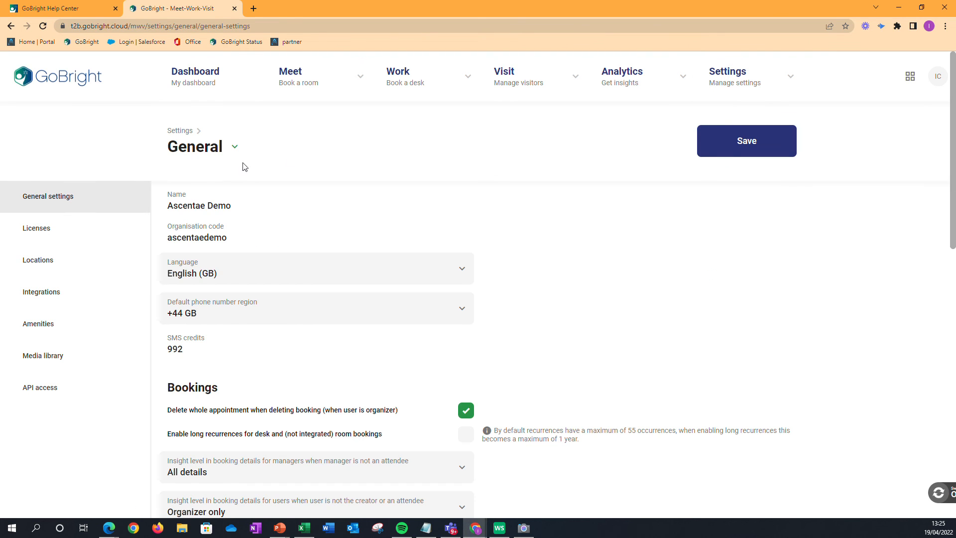
pyautogui.click(30, 265)
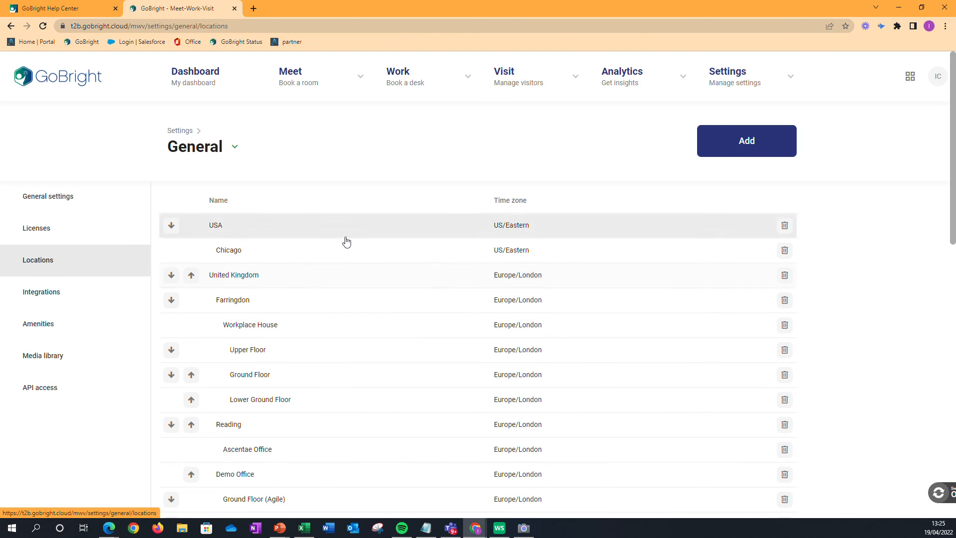
pyautogui.scroll(-1, 361, 297)
pyautogui.scroll(-3, 361, 297)
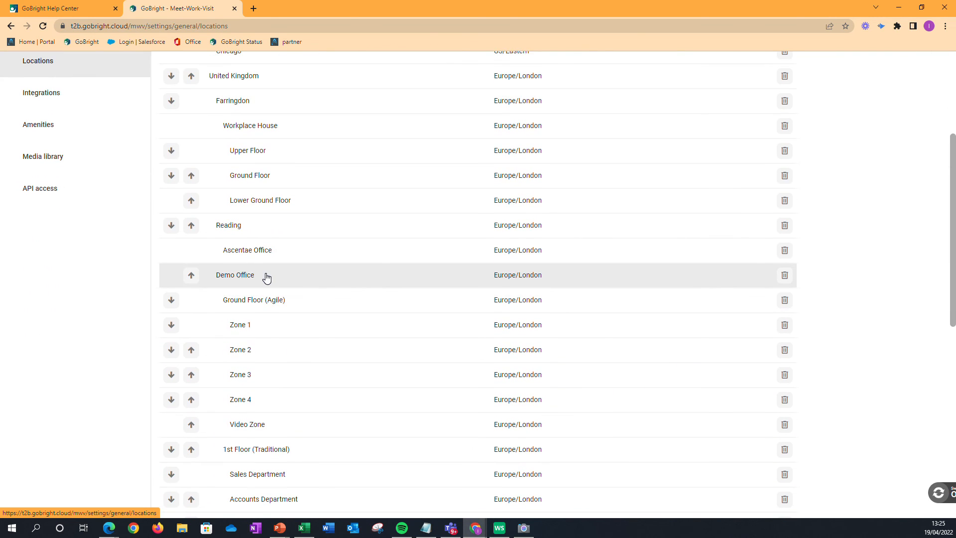
pyautogui.click(267, 278)
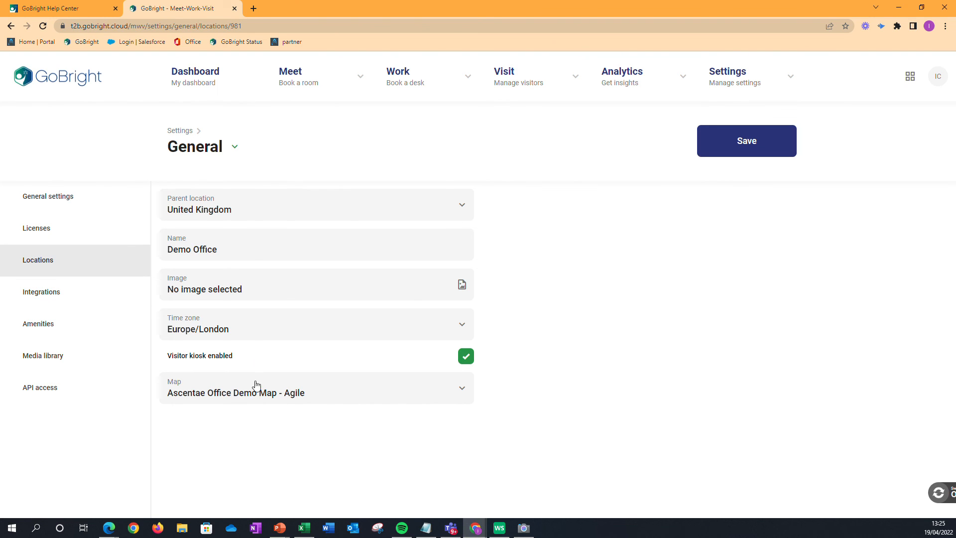
# - Compare the Demo Office live map on the dashboard with the saved Test Map, ending back on the dashboard
pyautogui.click(198, 85)
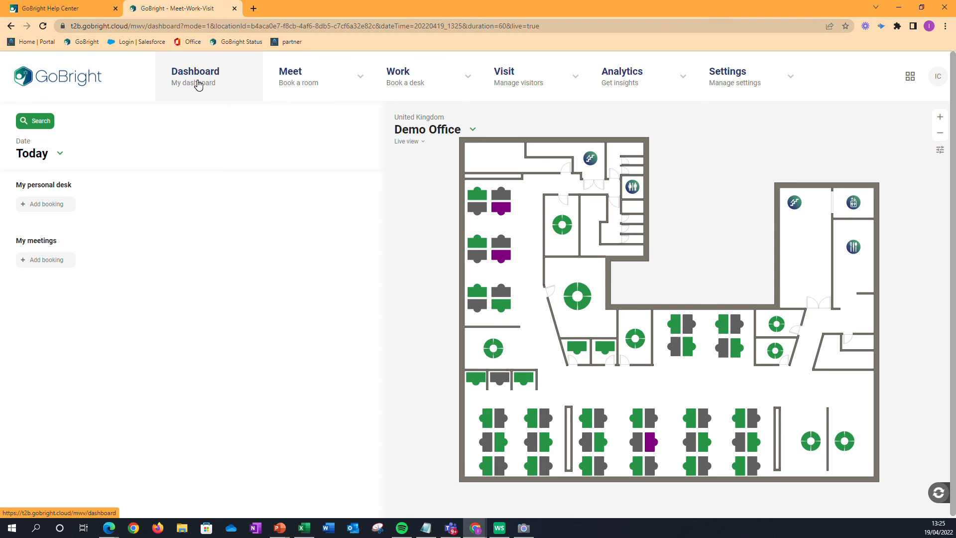
pyautogui.moveTo(736, 80)
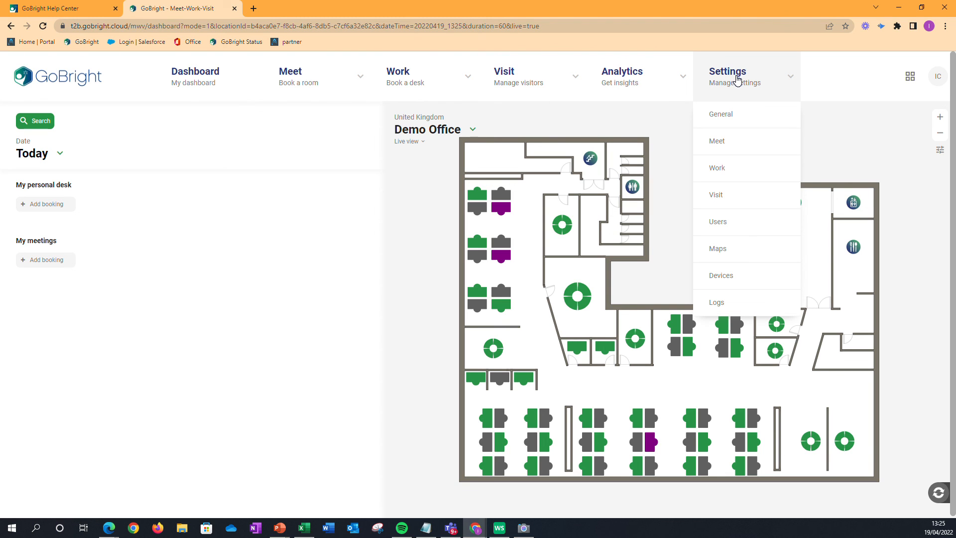
pyautogui.click(716, 248)
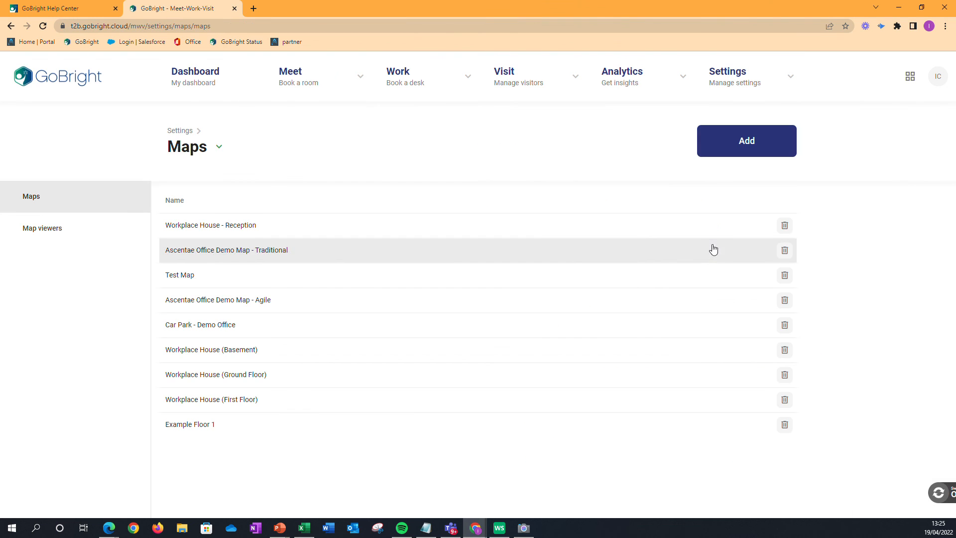
pyautogui.click(237, 274)
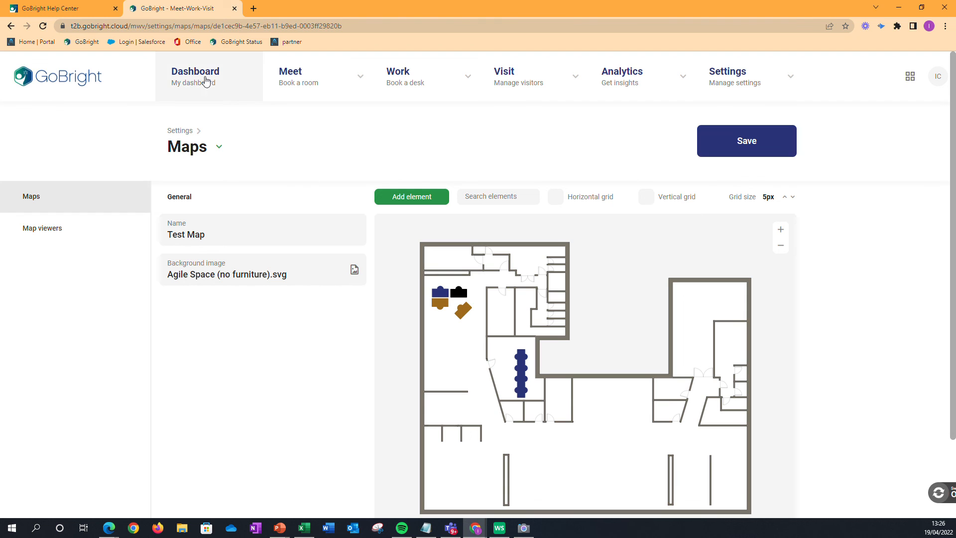
pyautogui.click(205, 80)
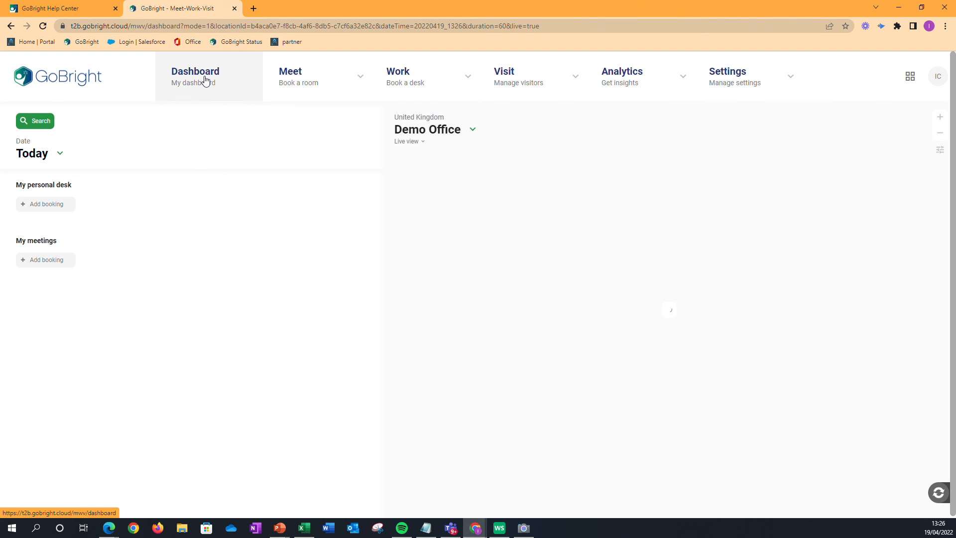